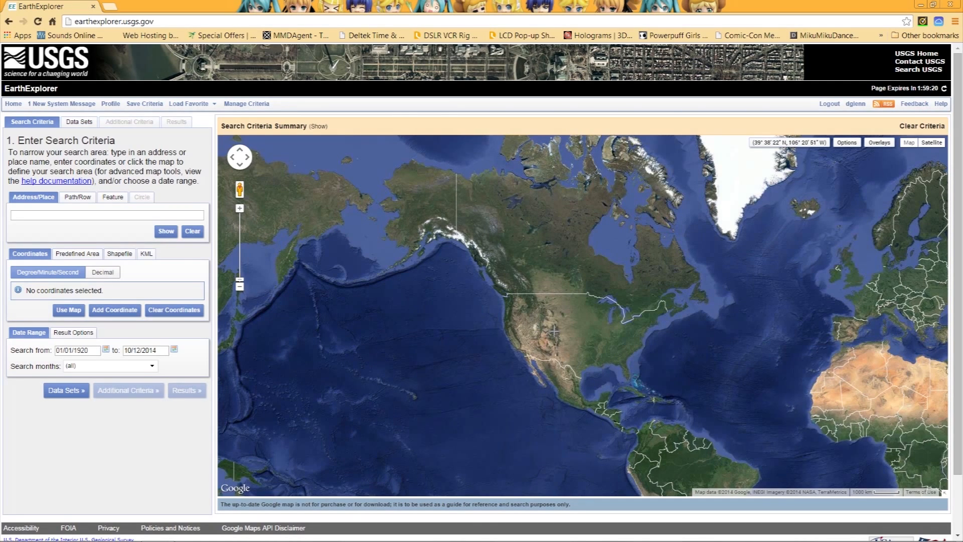
Step: Define the search area from the map extent covering Hemet, San Jacinto and Diamond Valley Lake in Southern California
scroll(553, 331, "up", 2)
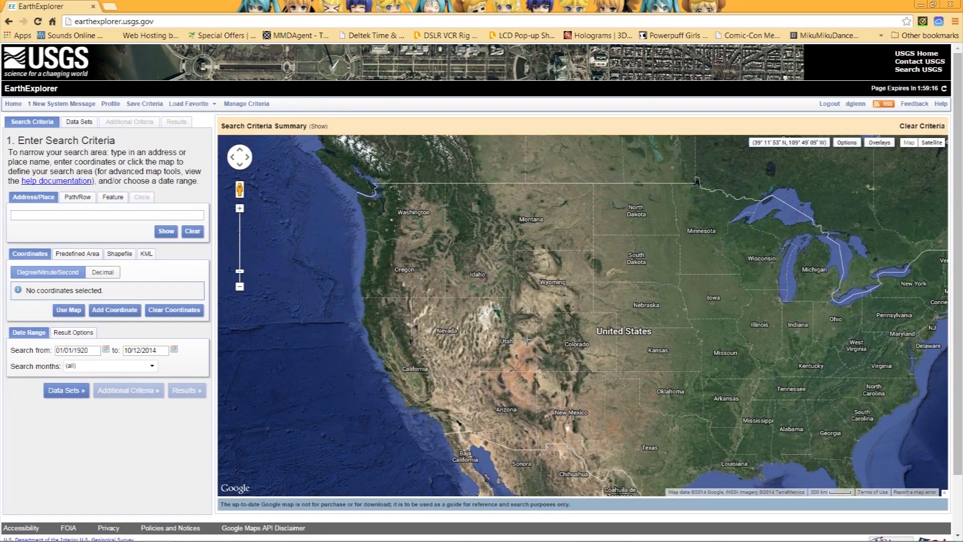
scroll(526, 339, "up", 1)
scroll(502, 342, "up", 1)
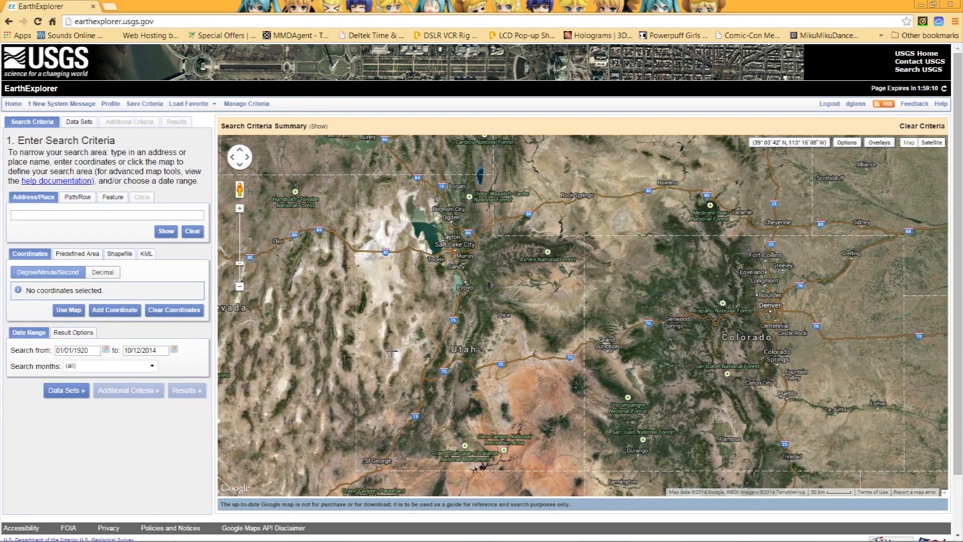
left_click_drag(429, 355, 642, 258)
left_click_drag(448, 435, 617, 256)
left_click_drag(576, 380, 572, 325)
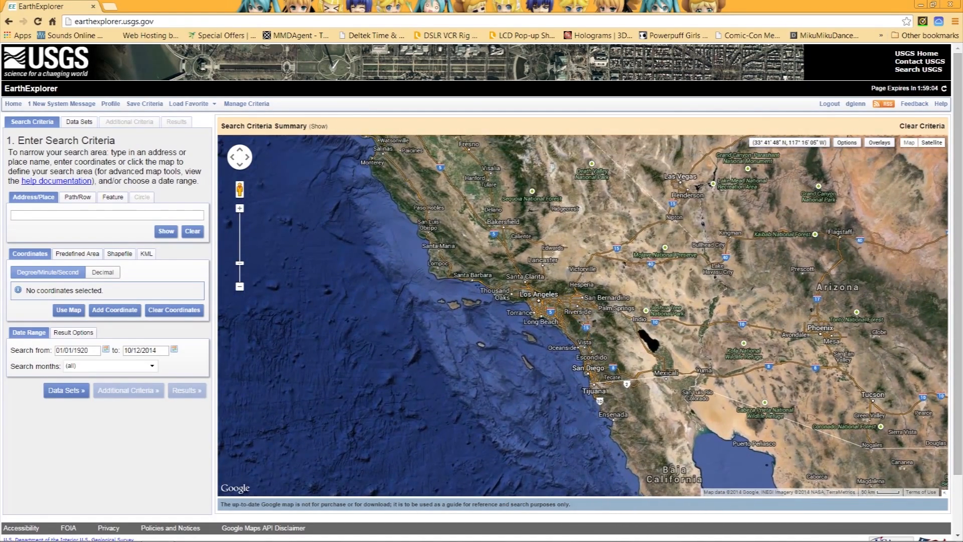
scroll(573, 325, "up", 2)
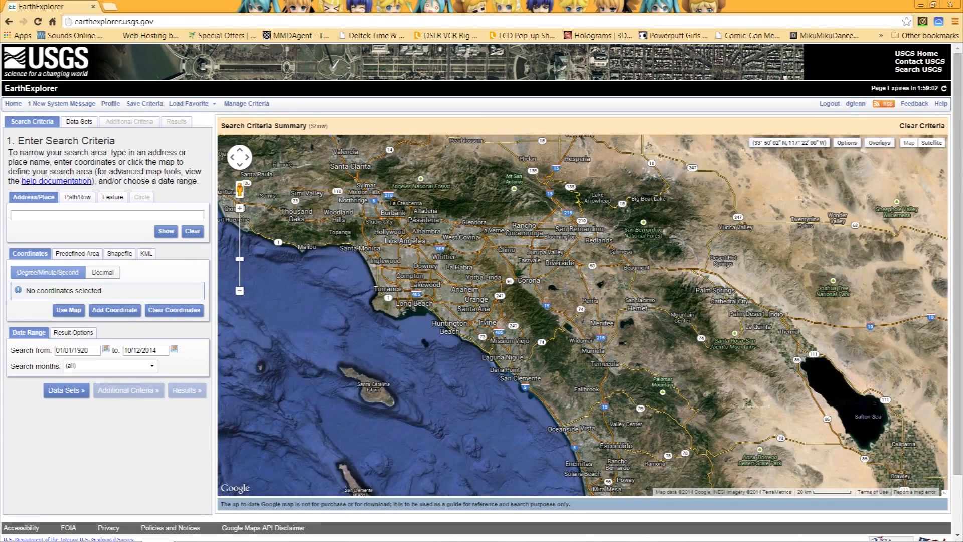
left_click_drag(562, 289, 434, 272)
left_click_drag(515, 307, 587, 327)
scroll(521, 314, "down", 2)
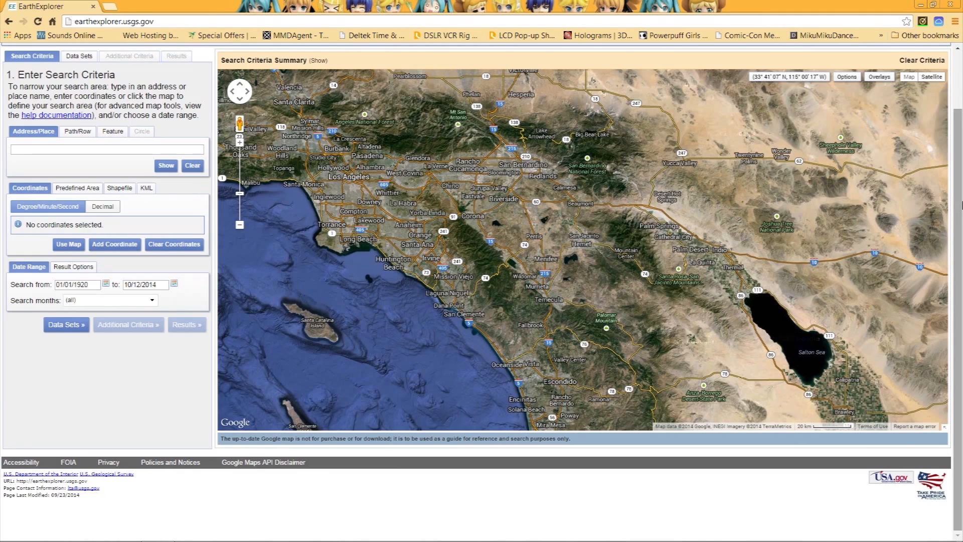
scroll(955, 187, "up", 2)
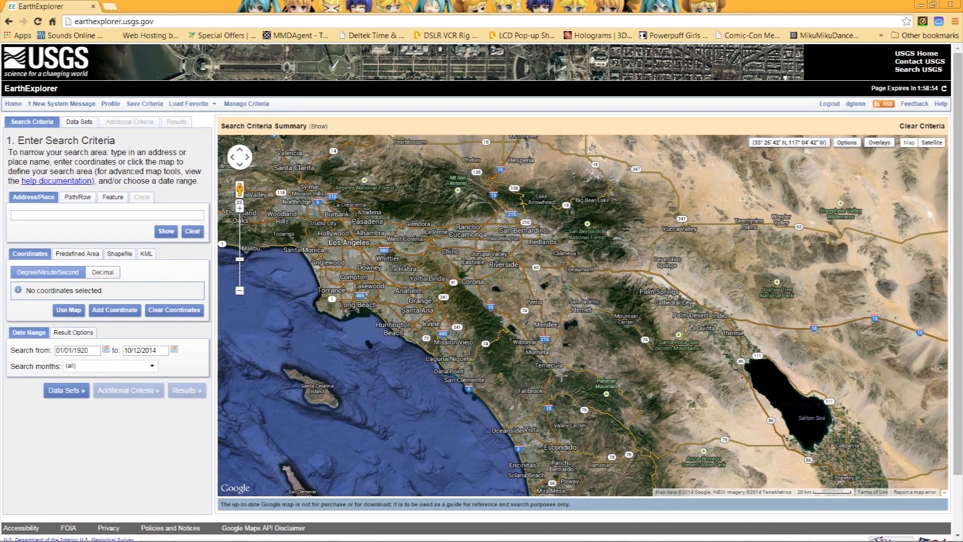
scroll(567, 329, "down", 1)
scroll(567, 329, "up", 2)
scroll(567, 331, "up", 2)
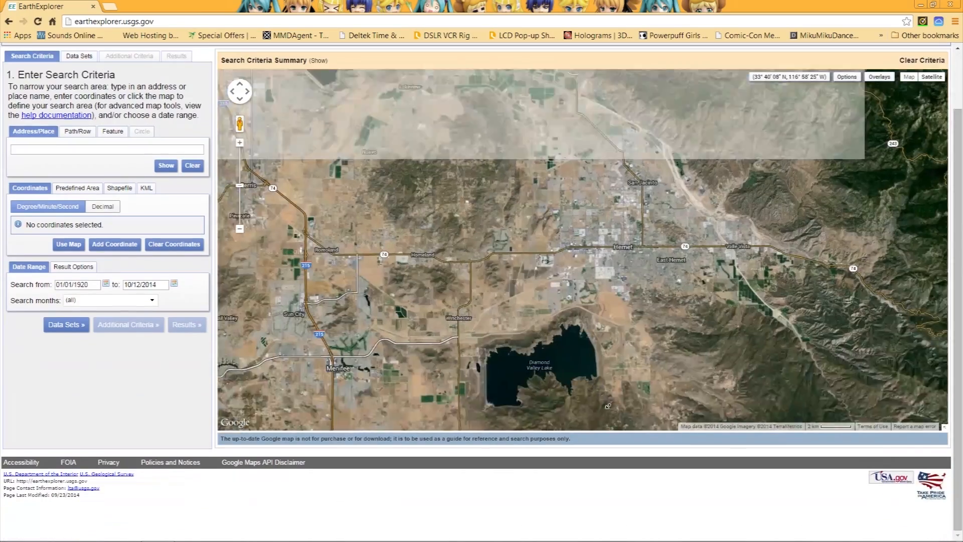
left_click_drag(607, 405, 592, 445)
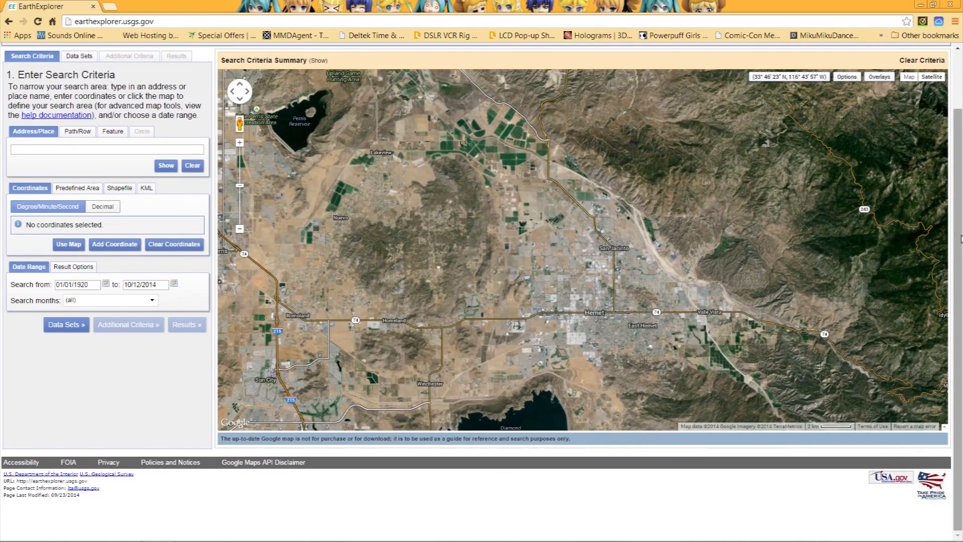
left_click_drag(959, 239, 958, 180)
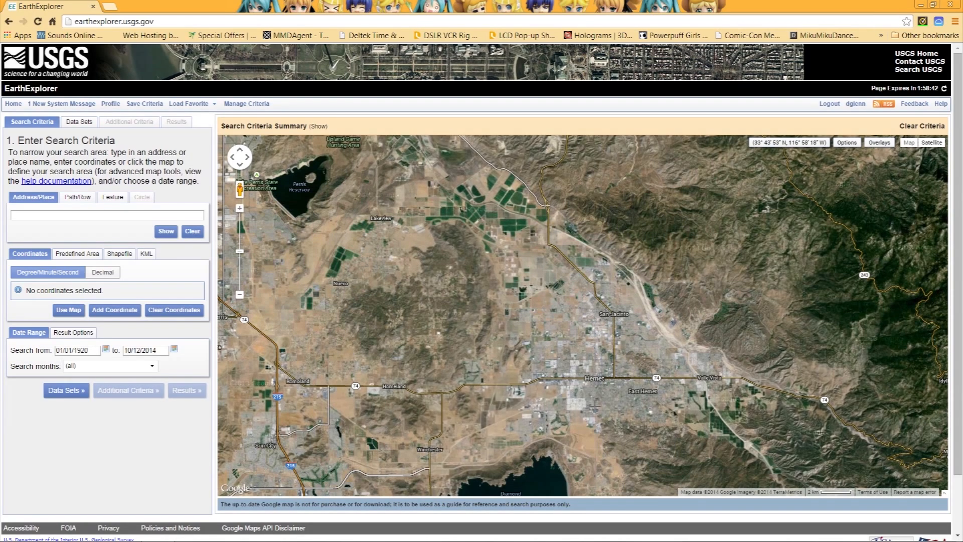
left_click_drag(595, 405, 577, 385)
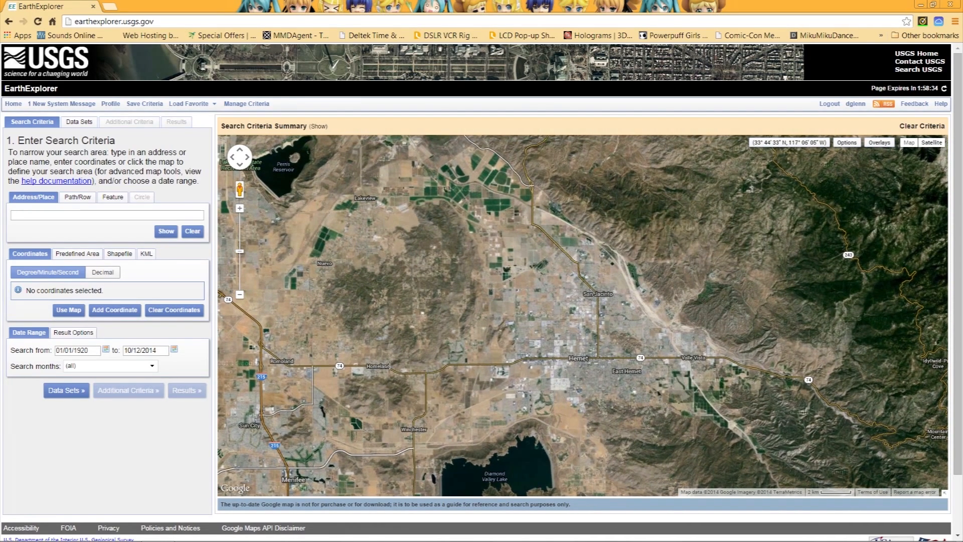
left_click(70, 311)
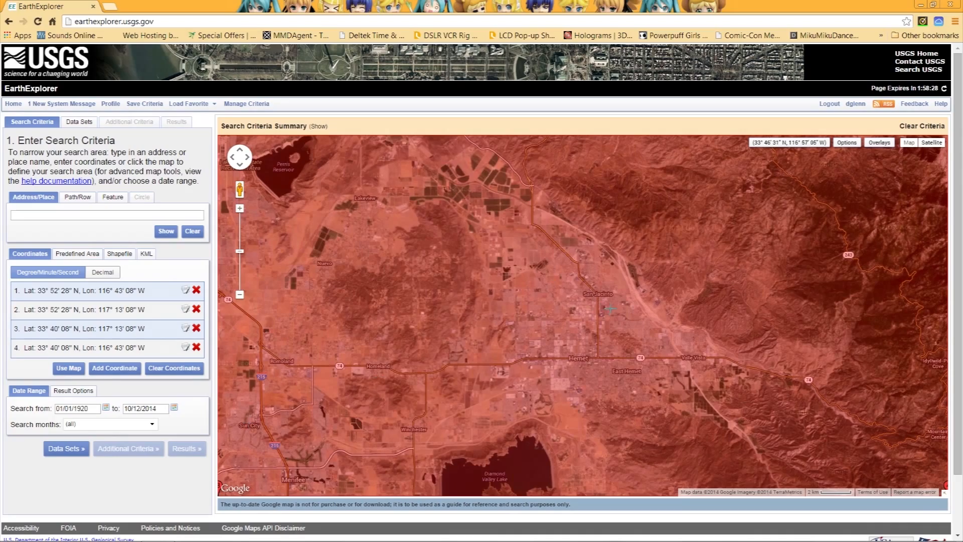
scroll(579, 333, "down", 2)
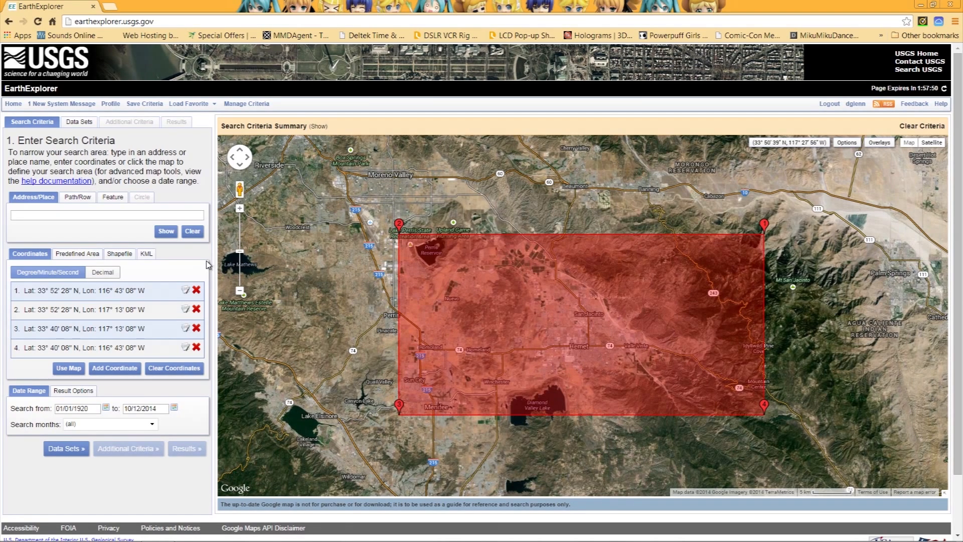
Step: Select the ASTER GLOBAL DEM and DRG data sets, accepting the ASTER data restriction terms
left_click(73, 124)
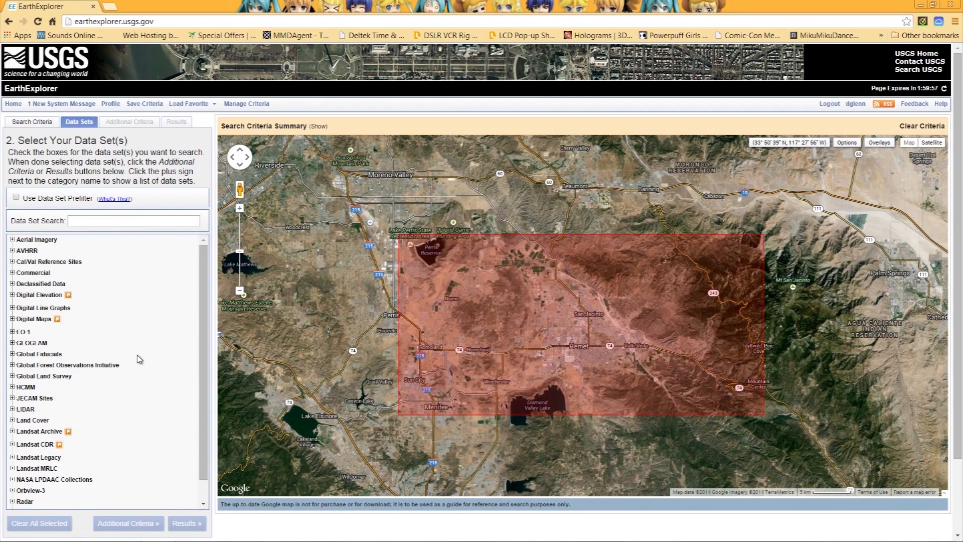
scroll(94, 383, "down", 3)
scroll(95, 384, "up", 3)
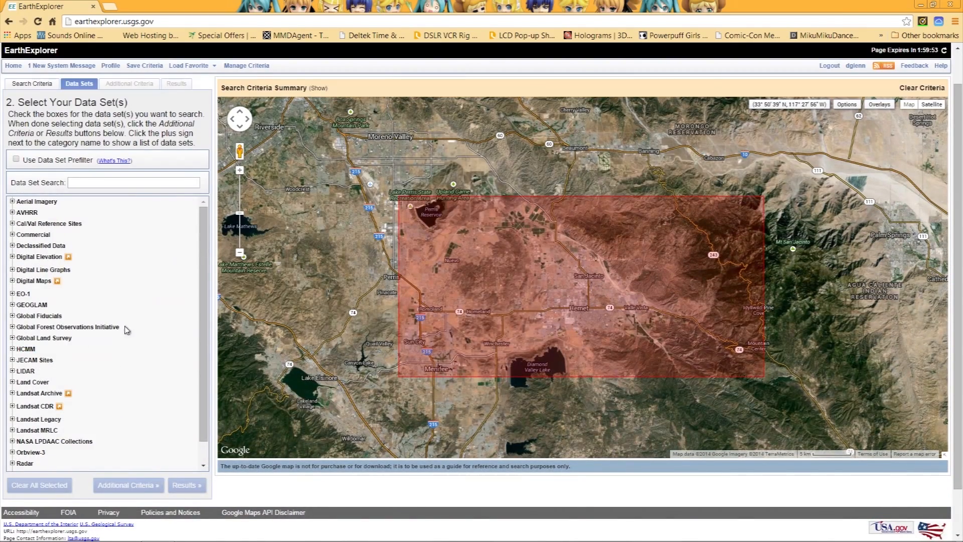
left_click(13, 256)
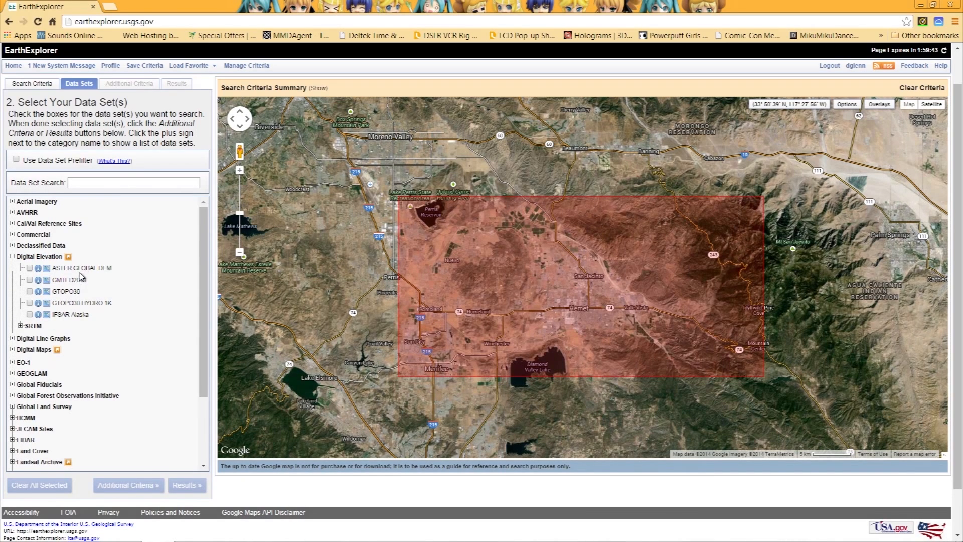
left_click(30, 268)
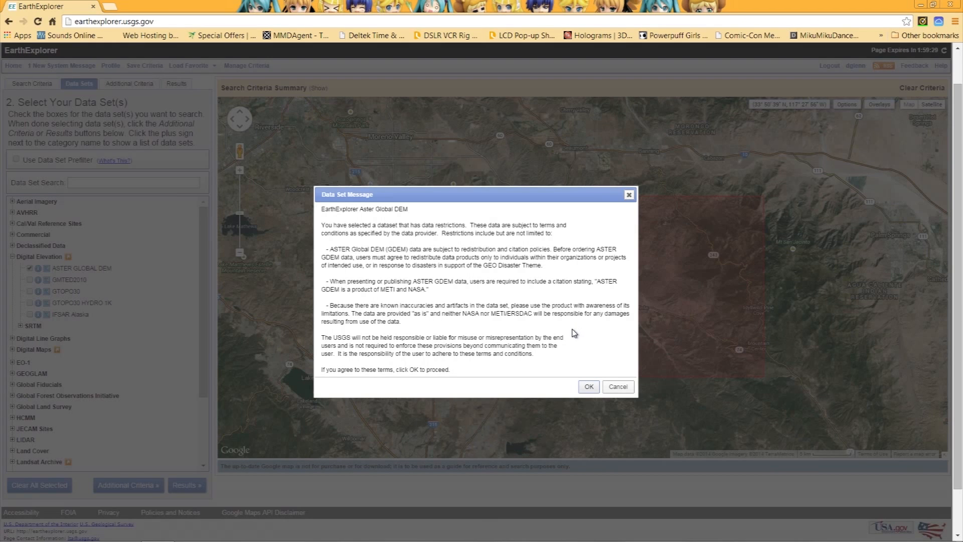
left_click(589, 389)
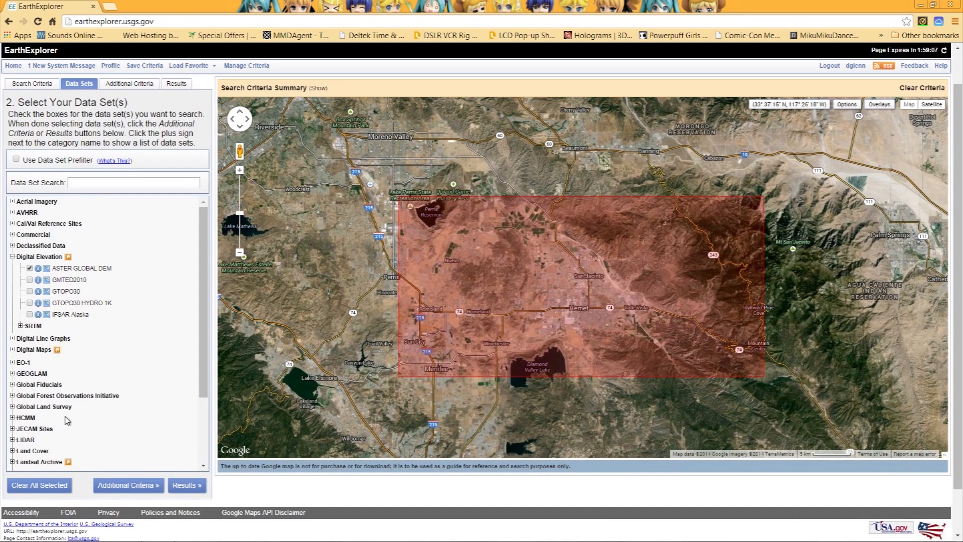
left_click(13, 349)
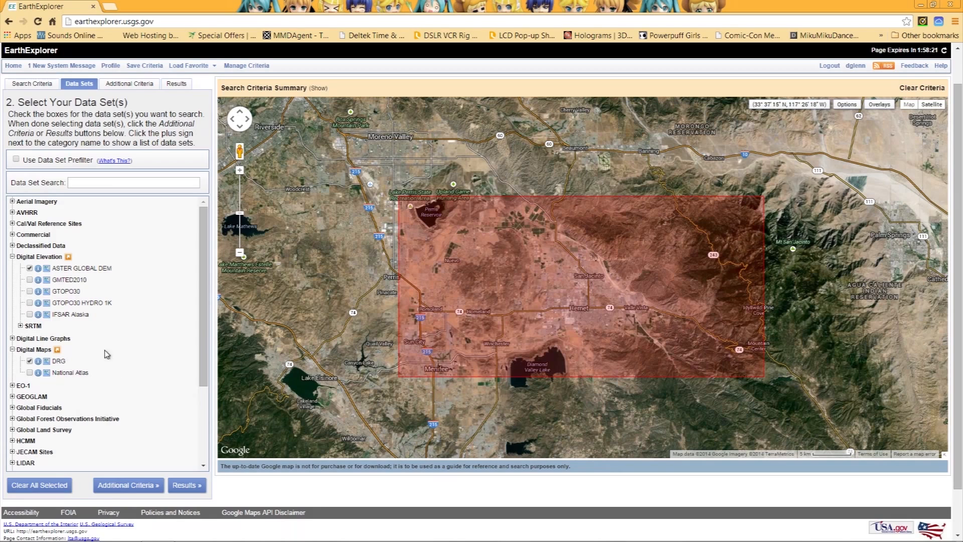
Step: View the optional additional search criteria for the DRG data set
left_click(129, 84)
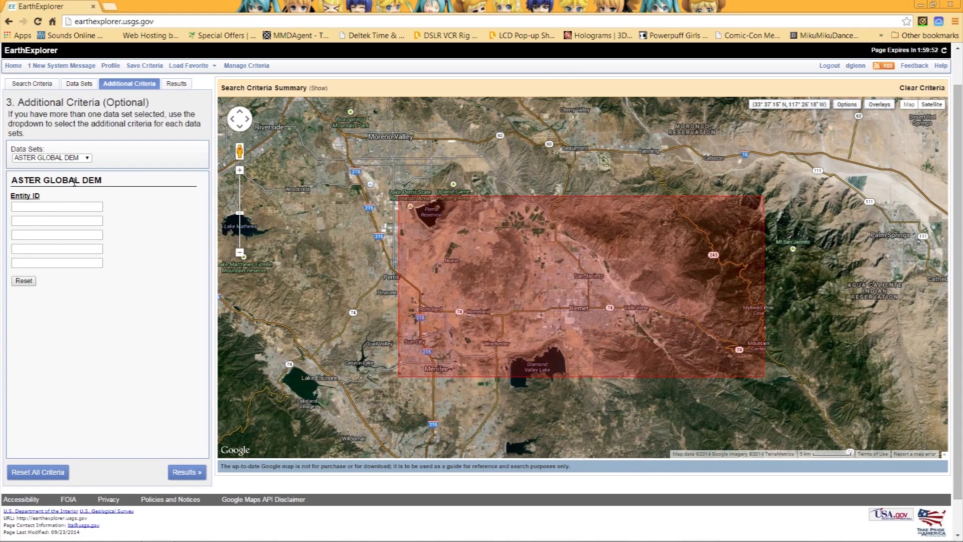
left_click(65, 159)
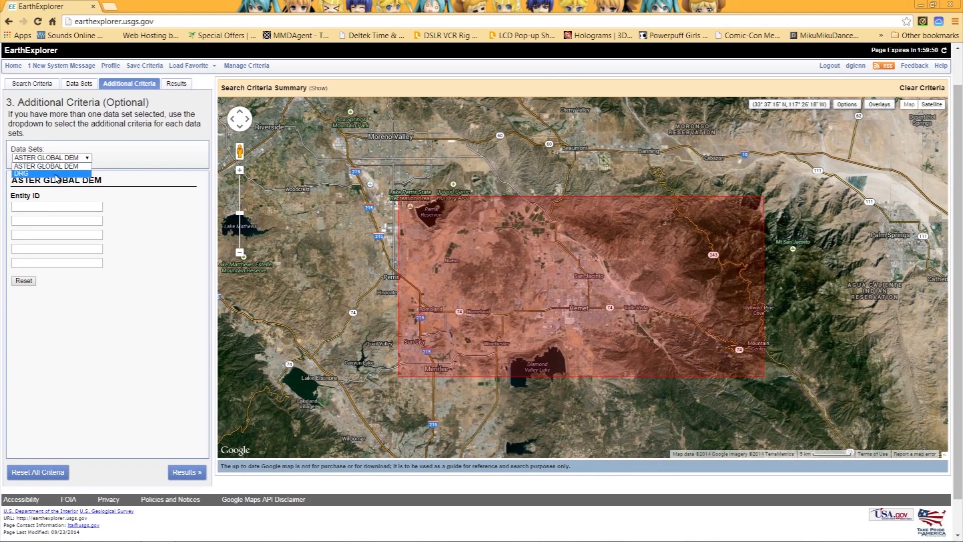
left_click(57, 174)
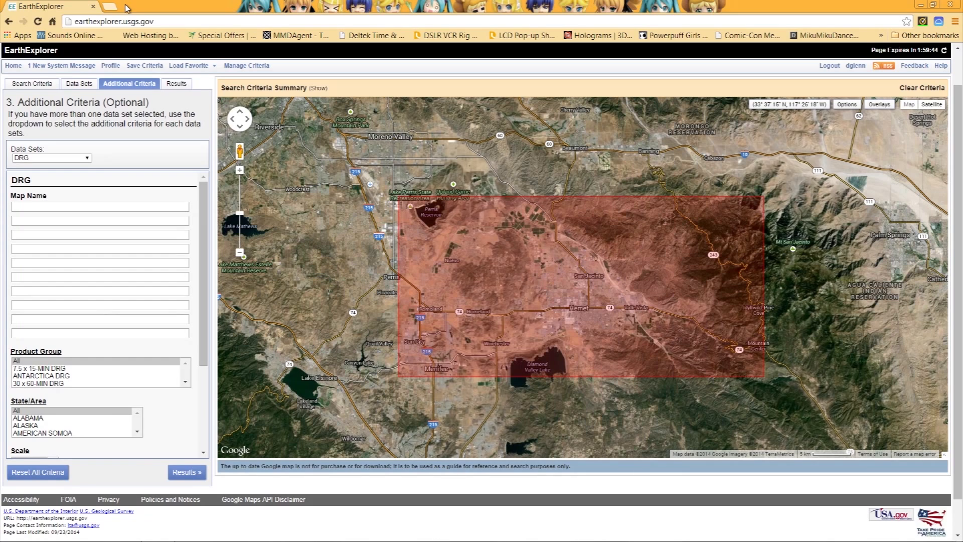
Step: Run the search and show the footprints of both ASTER GLOBAL DEM results on the map
left_click(175, 88)
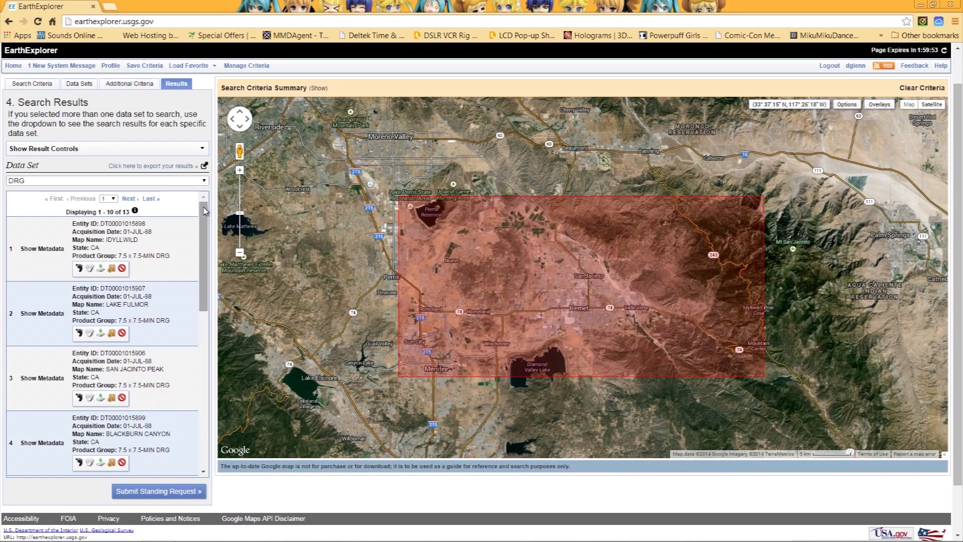
mouse_move(200, 219)
left_mouse_down()
mouse_move(202, 303)
mouse_move(215, 213)
left_mouse_up()
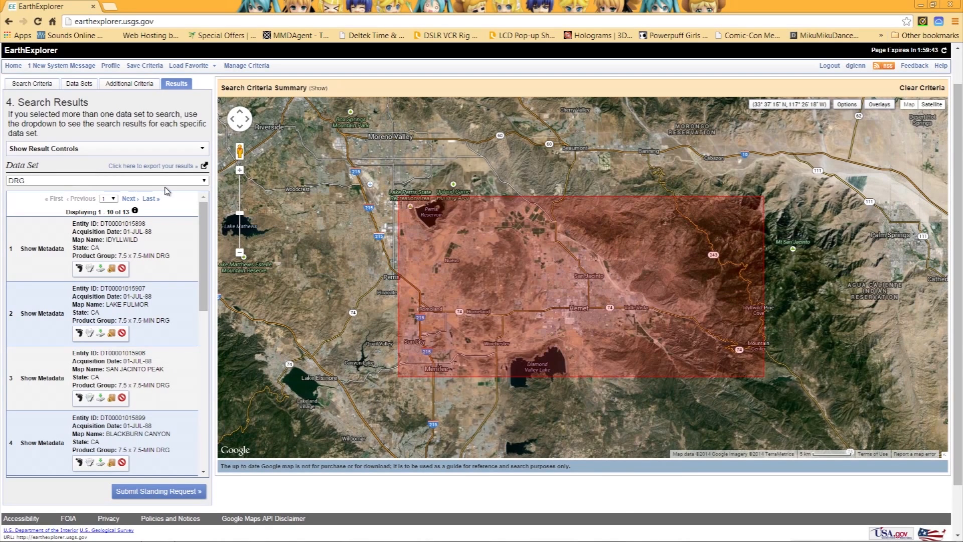
left_click(66, 182)
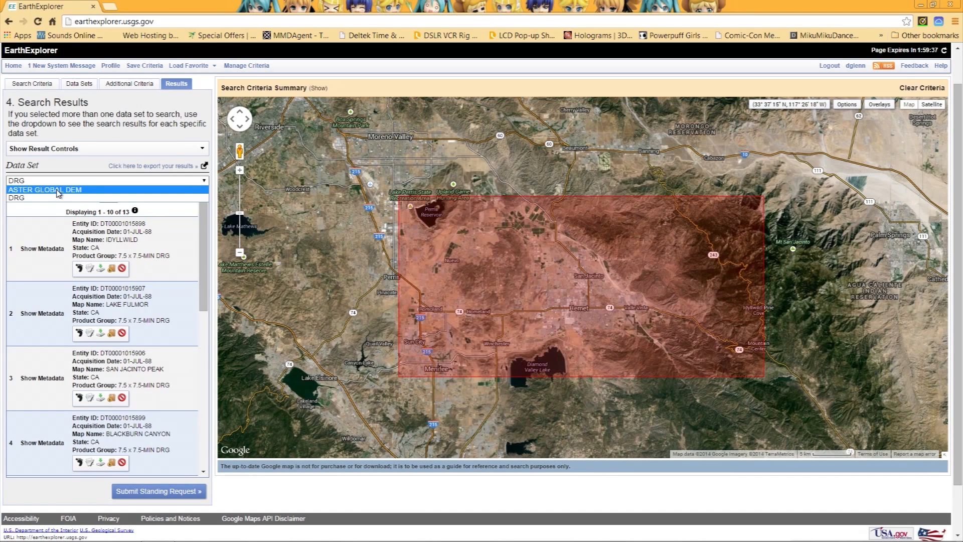
left_click(60, 191)
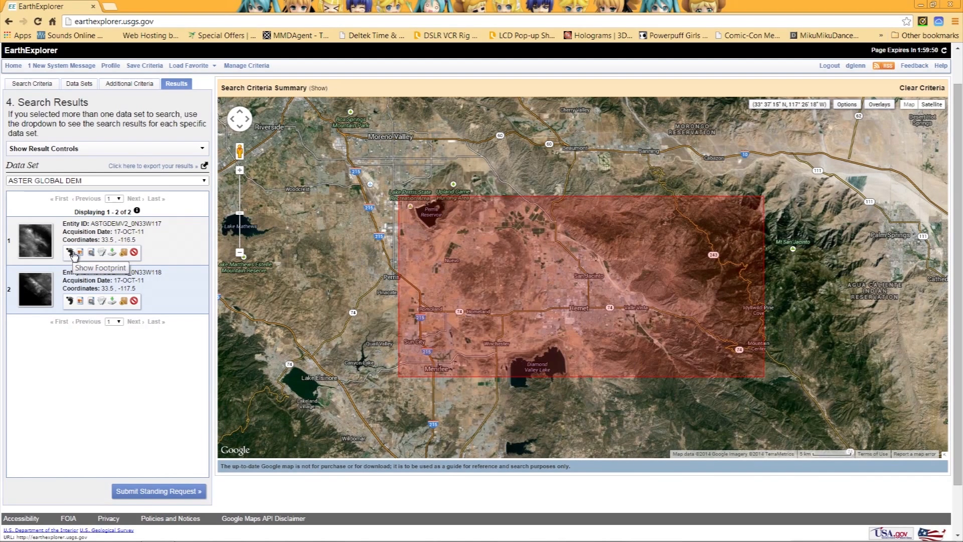
left_click(71, 253)
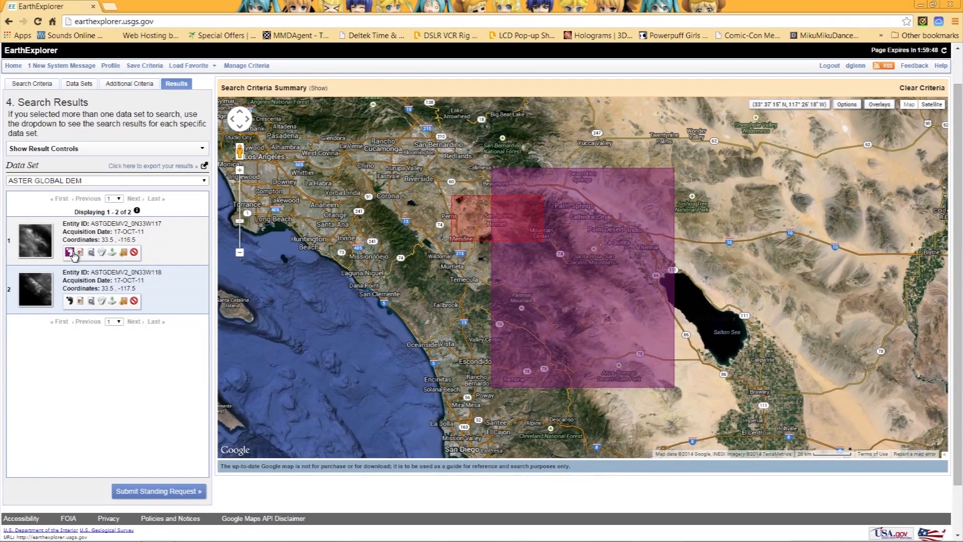
left_click(69, 300)
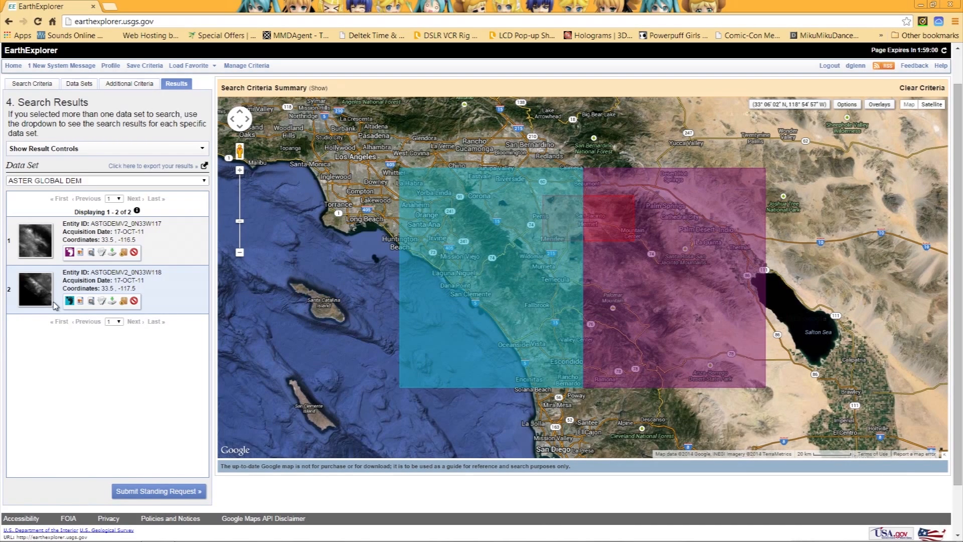
Step: Show the map footprints of the DRG results Idyllwild, Lake Fulmor, San Jacinto Peak, Blackburn Canyon and Palm Springs
left_click(115, 182)
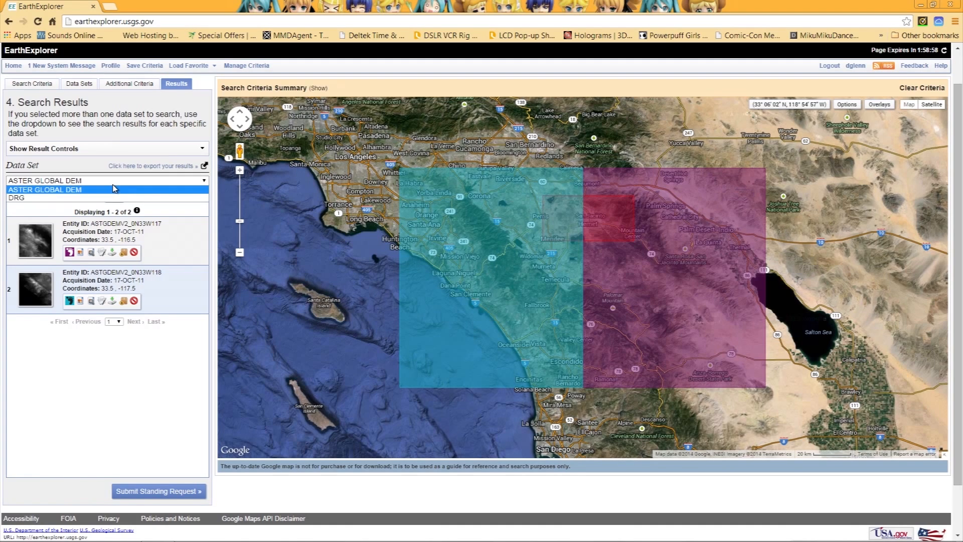
left_click(87, 199)
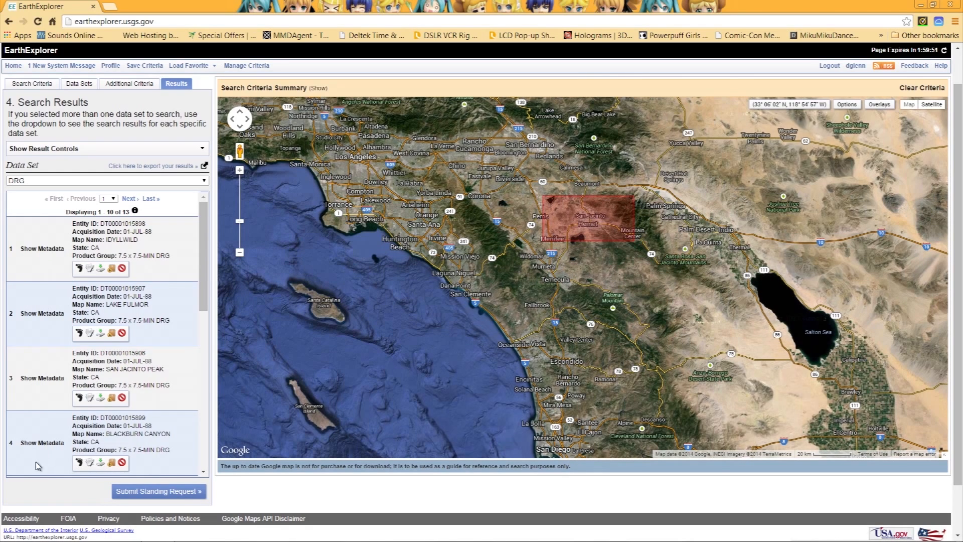
left_click(78, 269)
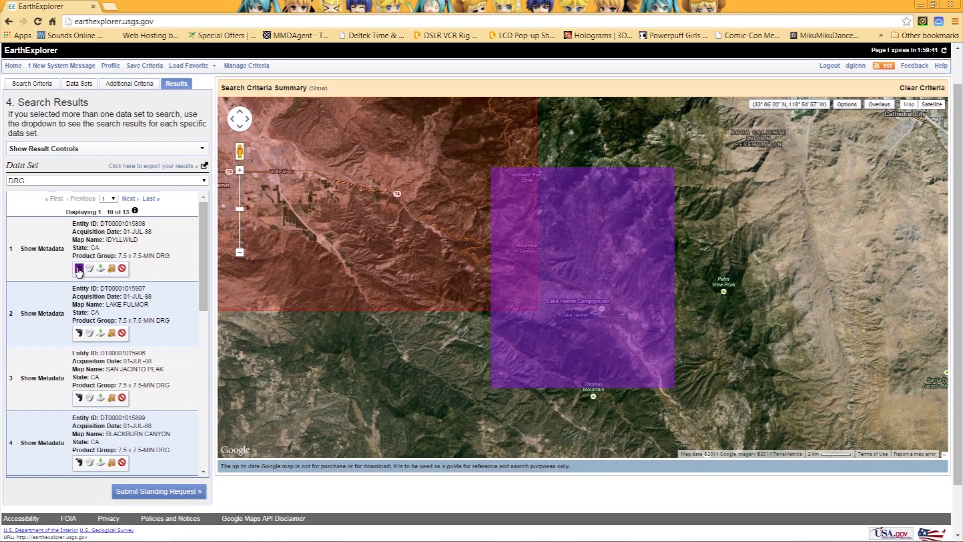
left_click(79, 334)
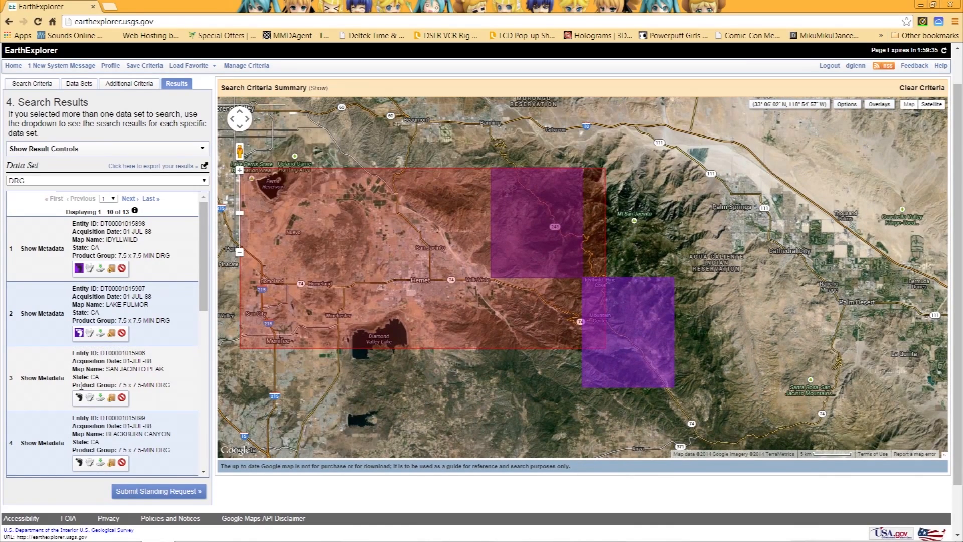
left_click(79, 397)
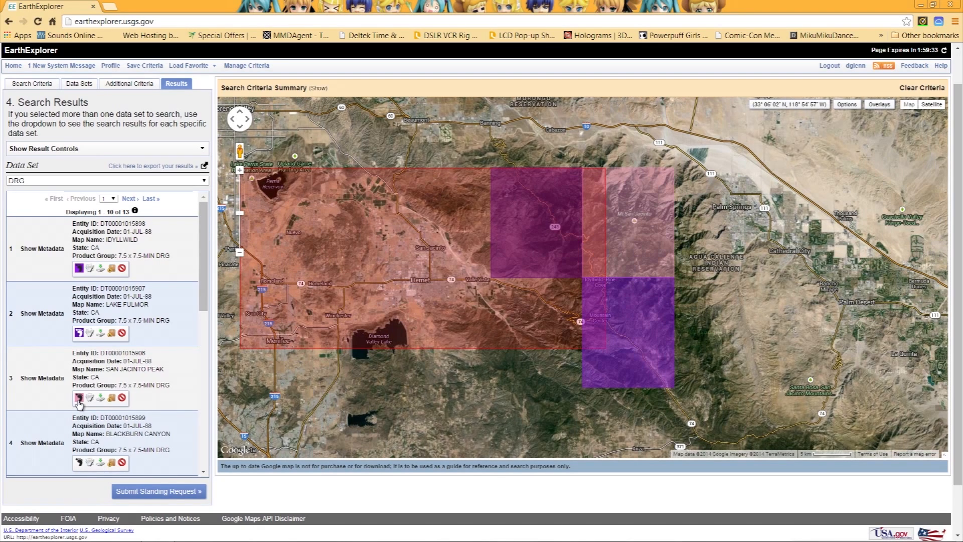
scroll(203, 300, "down", 1)
scroll(202, 310, "down", 3)
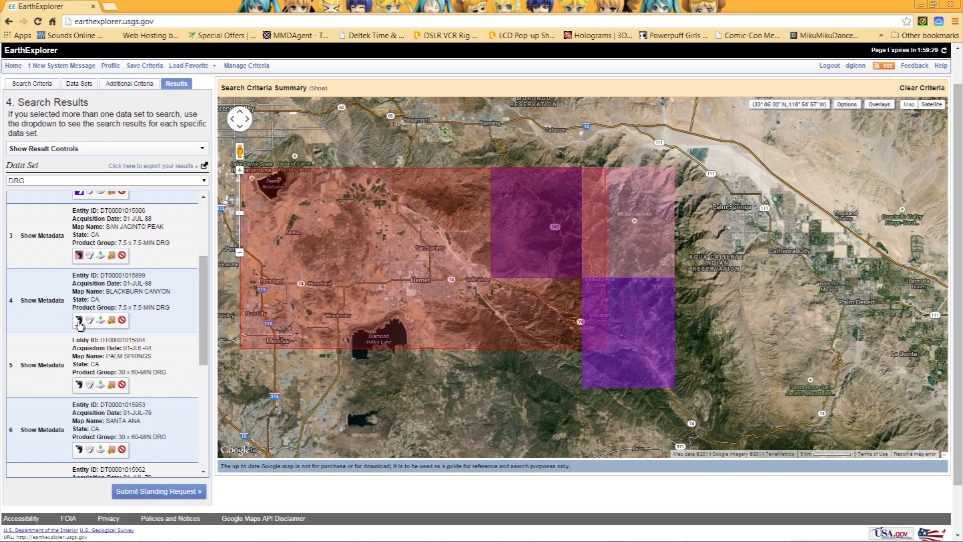
left_click(79, 320)
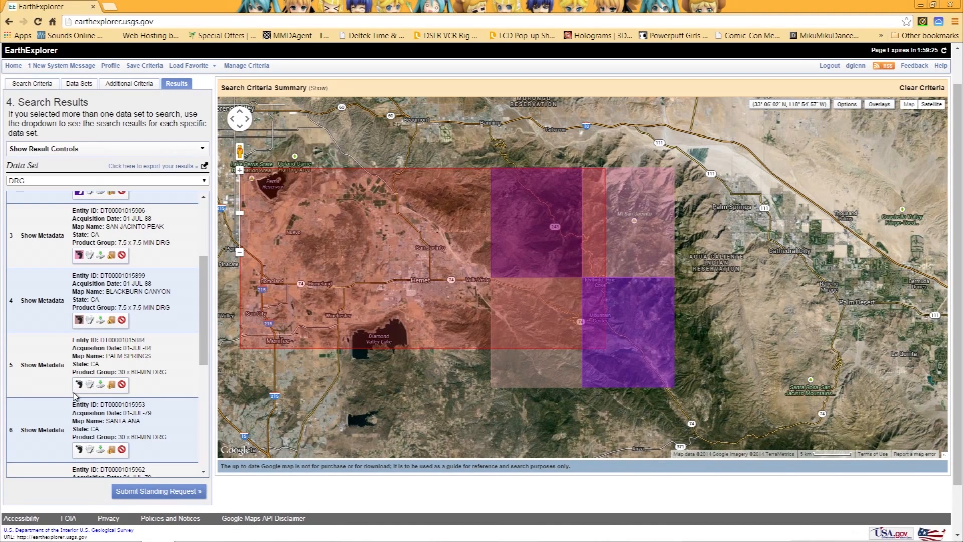
left_click(81, 385)
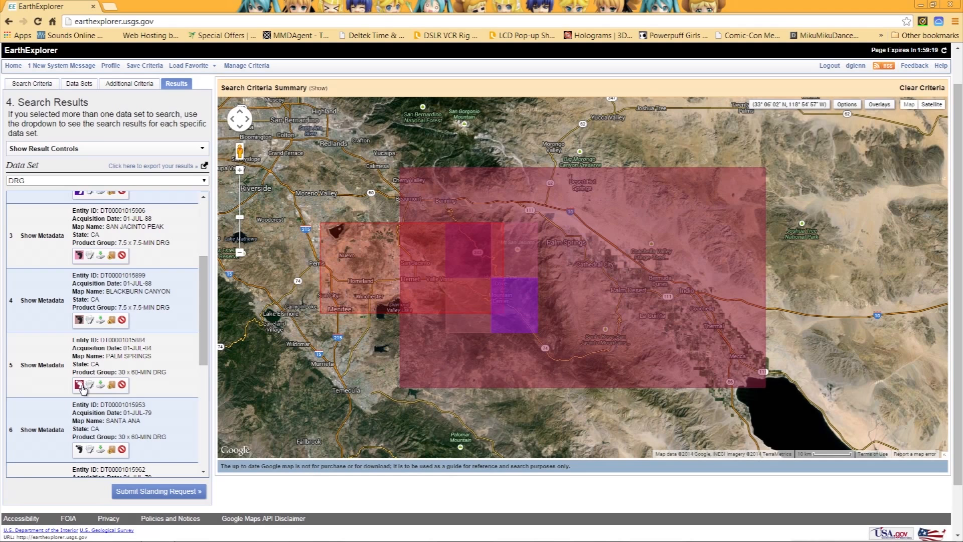
Step: Hide the Palm Springs footprint and preview the Santa Ana 30 x 60-minute DRG coverage, hiding it again
left_click(81, 385)
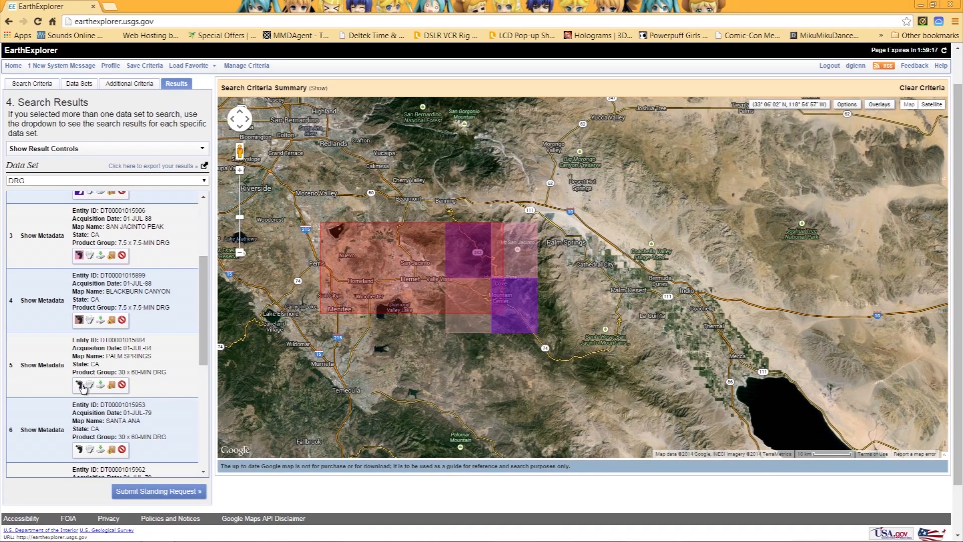
left_click(80, 450)
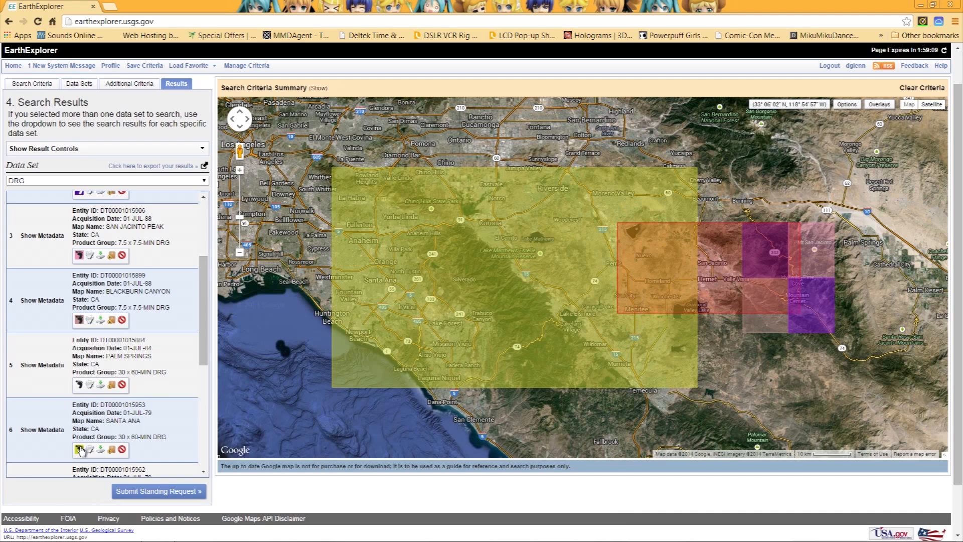
left_click(81, 449)
Step: Show the map footprints of the 7.5-minute DRG results Winchester, Romoland and Lakeview
left_click_drag(200, 293, 200, 338)
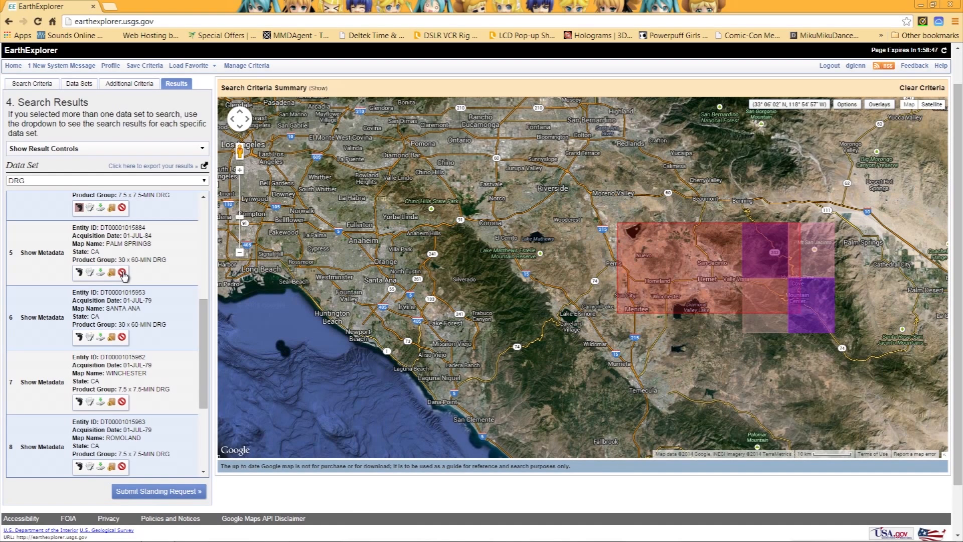
left_click_drag(203, 336, 203, 373)
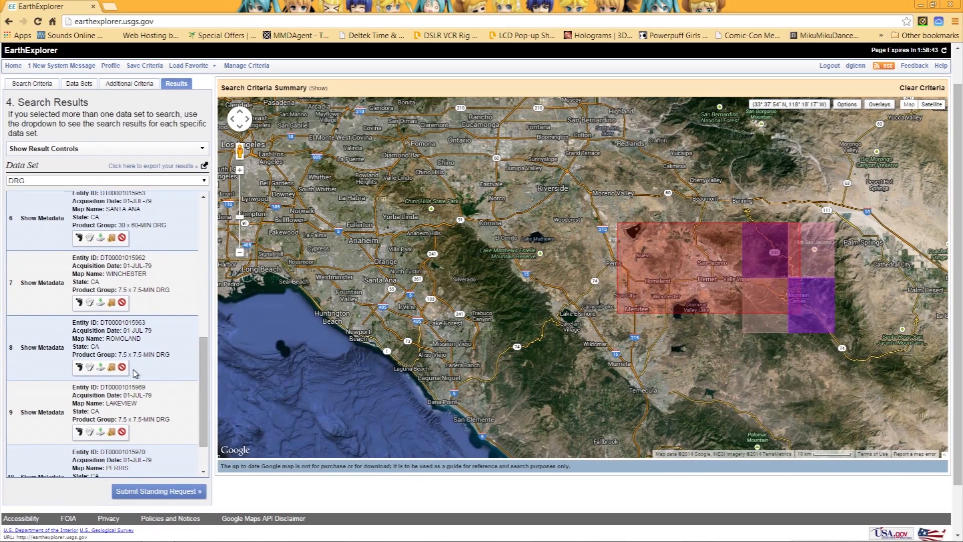
left_click(79, 302)
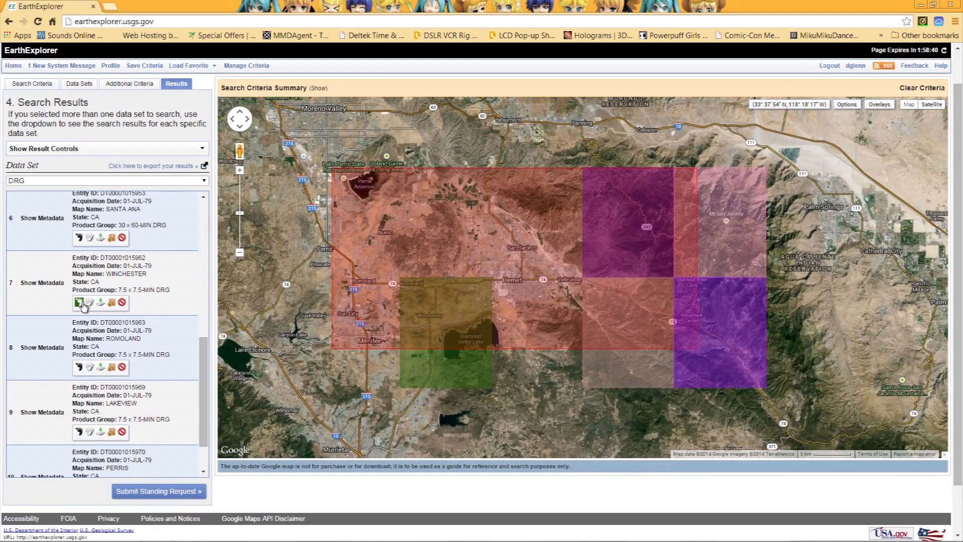
left_click(79, 367)
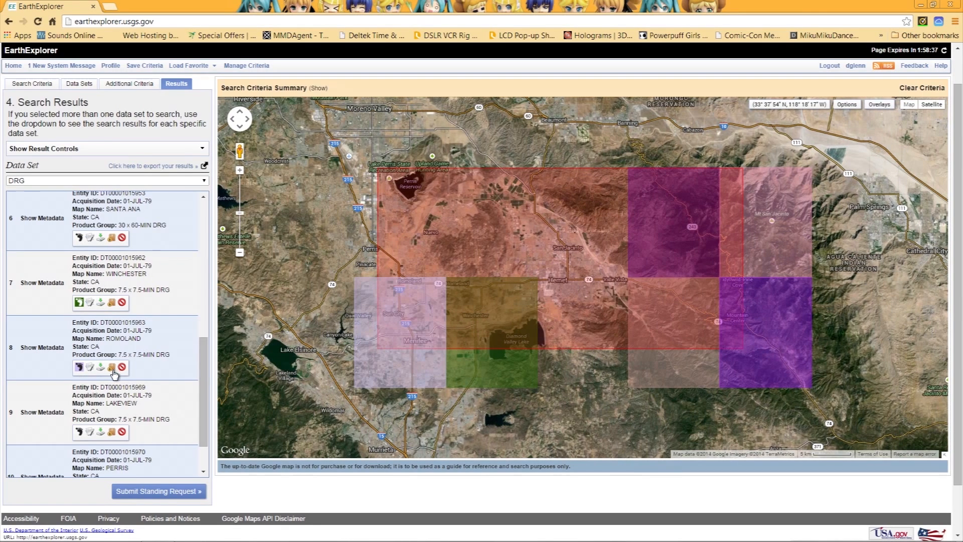
left_click(80, 431)
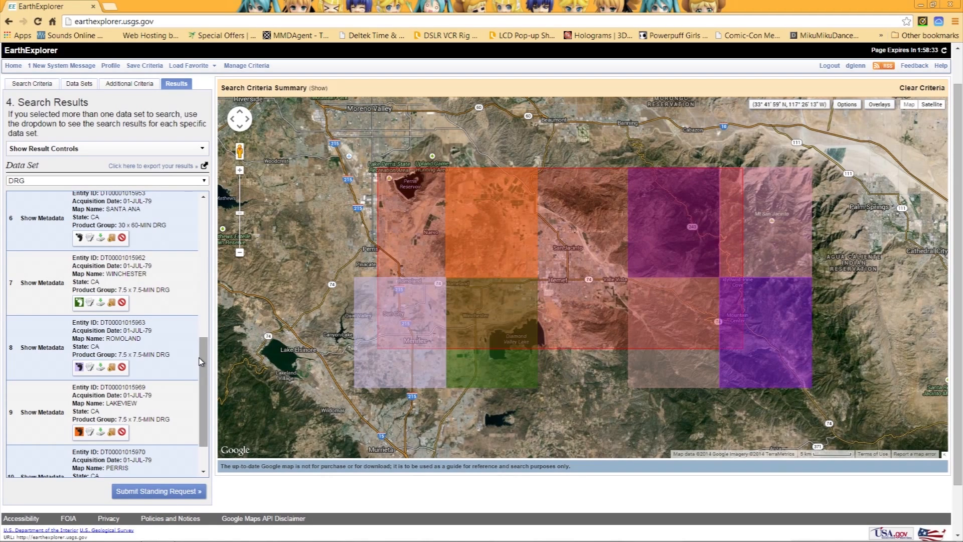
Step: Go to page 2 of the DRG search results
scroll(203, 425, "down", 1)
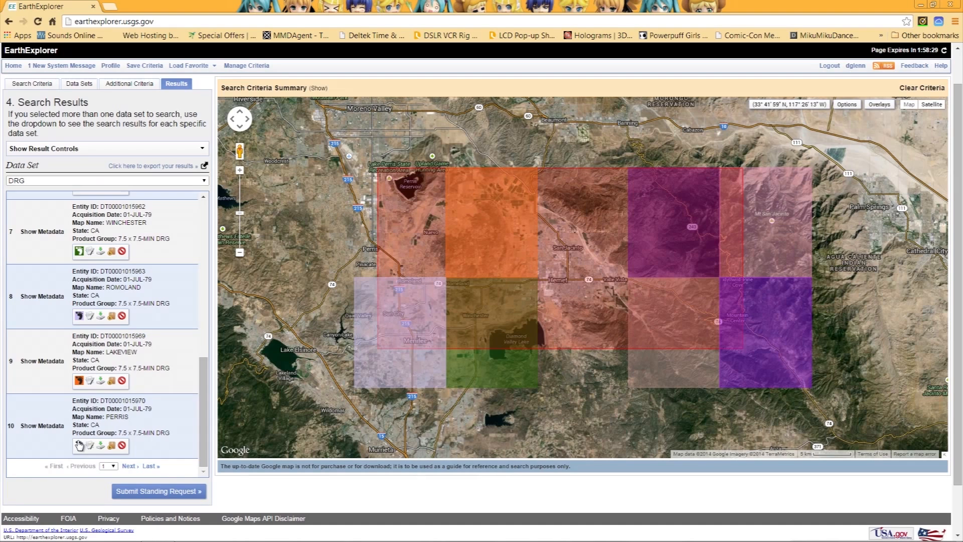
left_click(113, 467)
left_click(109, 480)
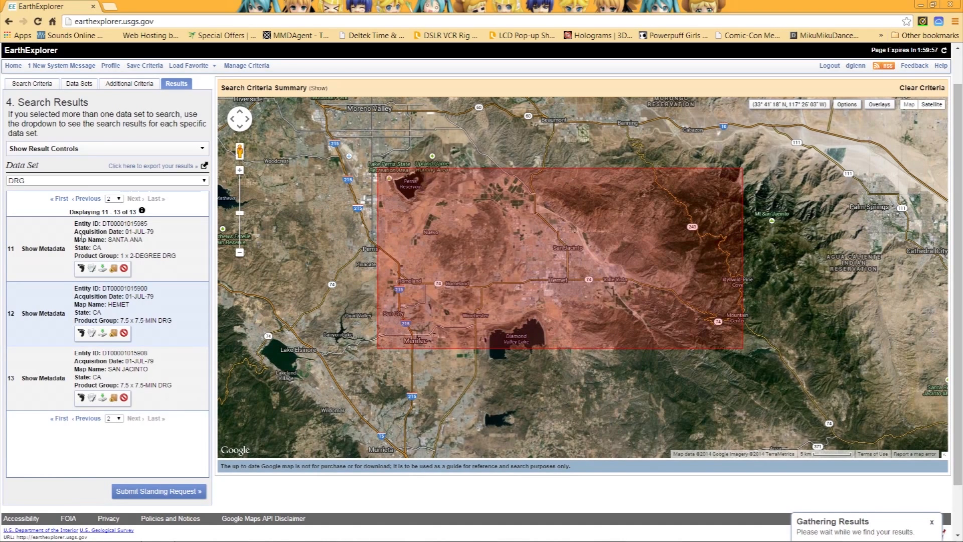
Step: Preview and hide the Santa Ana 1 x 2-degree footprint, and show the Hemet and San Jacinto footprints on the map
left_click(81, 268)
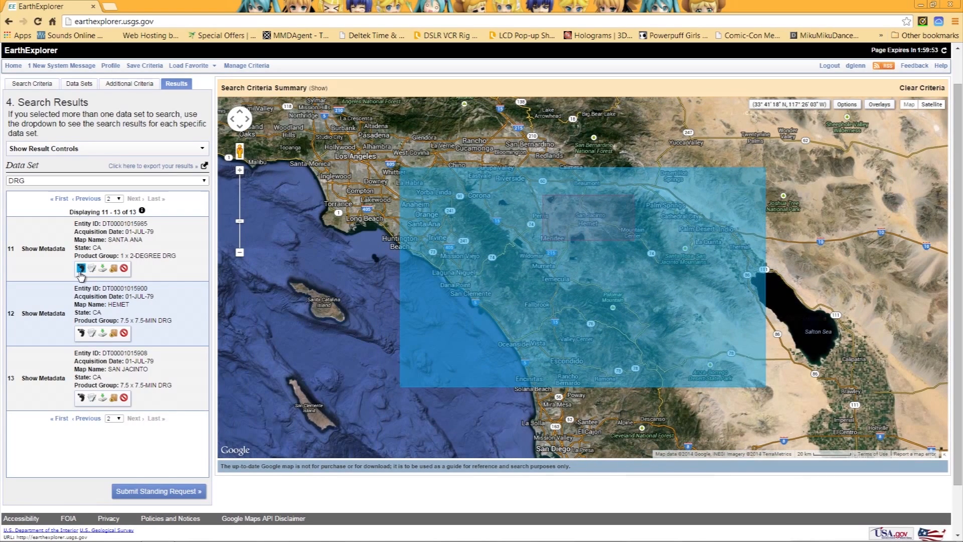
left_click(82, 271)
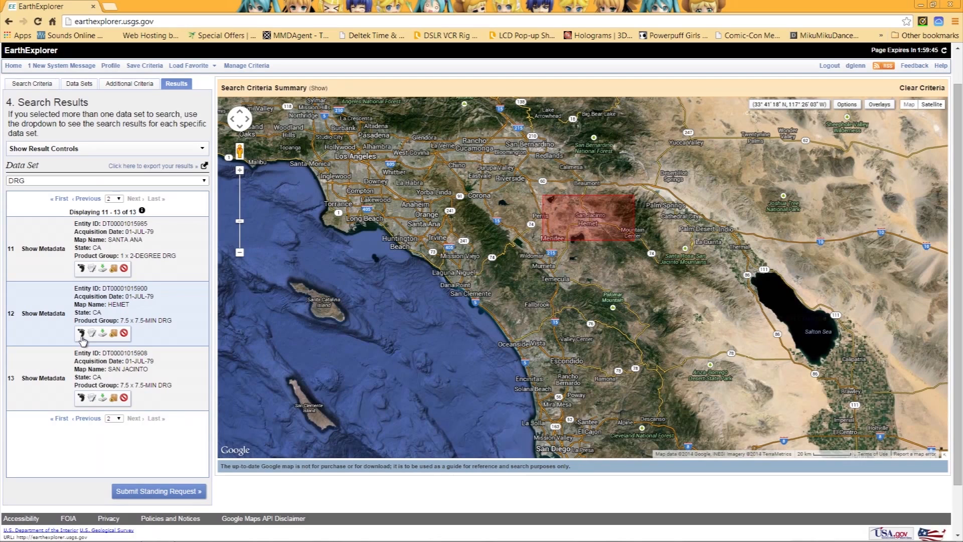
left_click(81, 269)
left_click(81, 269)
left_click(80, 332)
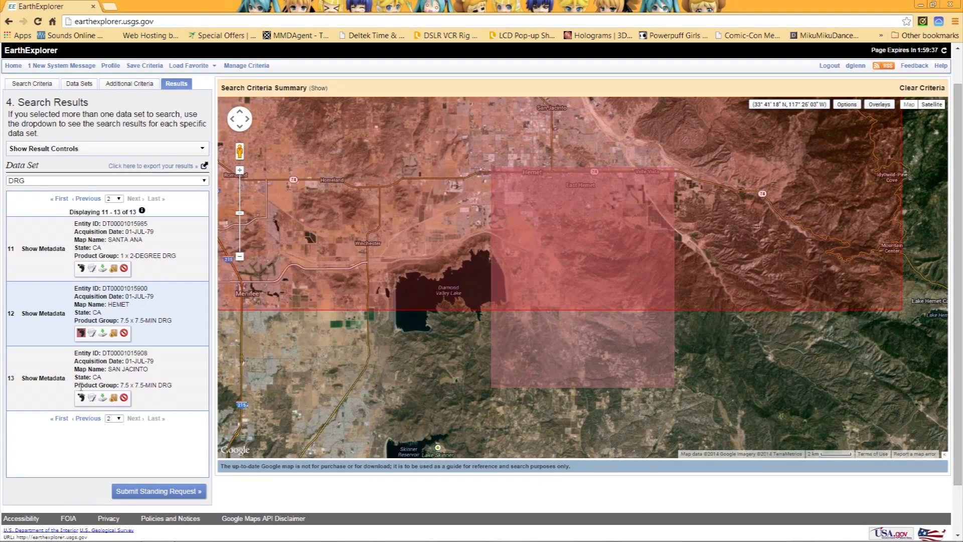
left_click(81, 398)
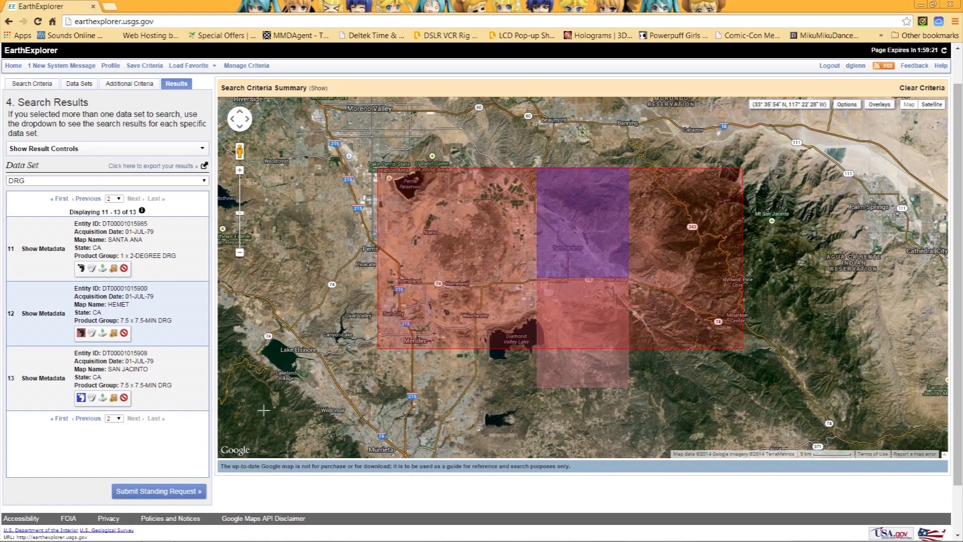
Step: Download the San Jacinto 7.5-minute DRG in Standard Format and close its download options
left_click(102, 398)
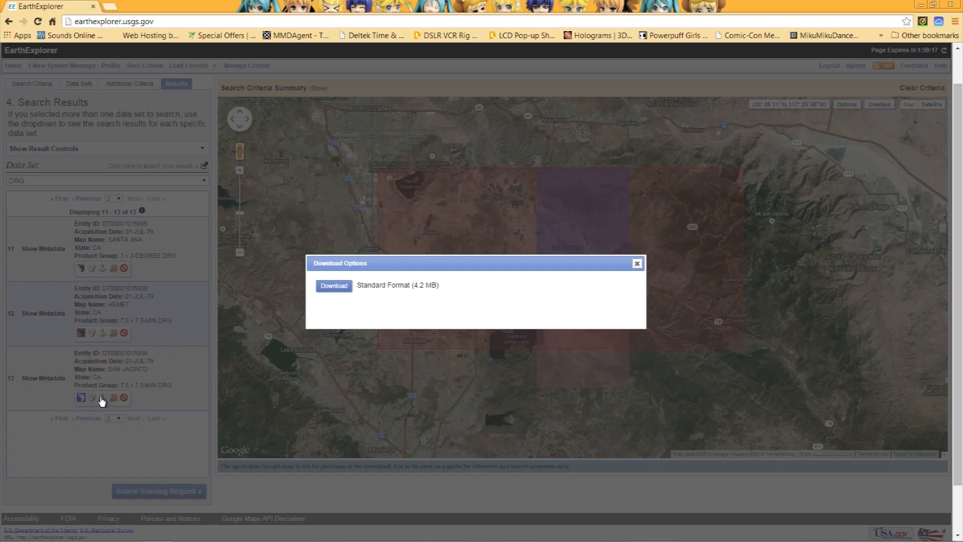
left_click(334, 285)
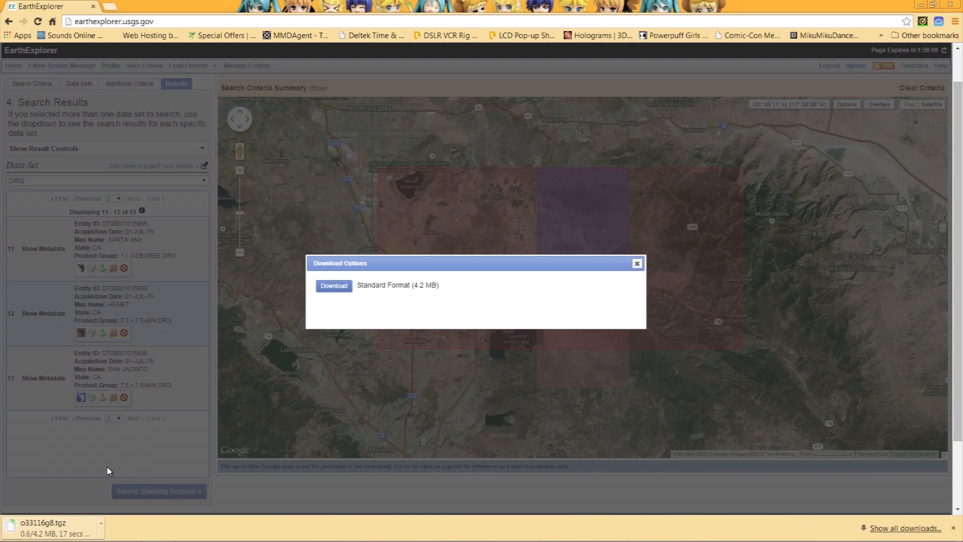
mouse_move(36, 533)
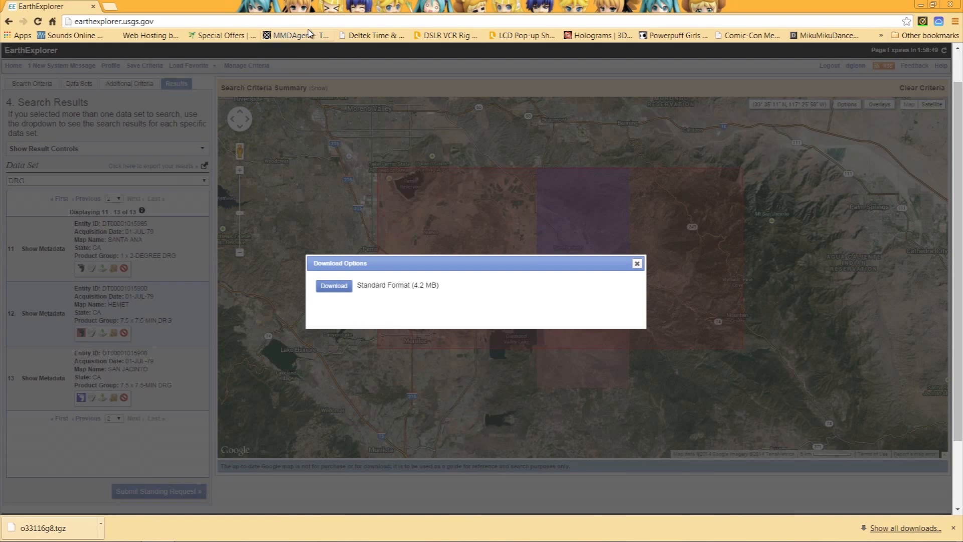
left_click(636, 264)
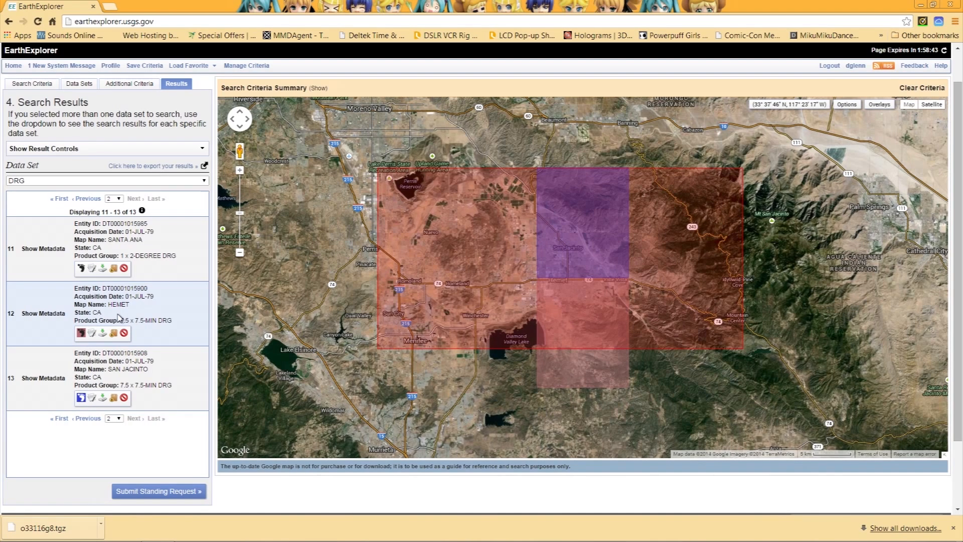
Step: Download the Hemet 7.5-minute DRG in Standard Format
left_click(103, 333)
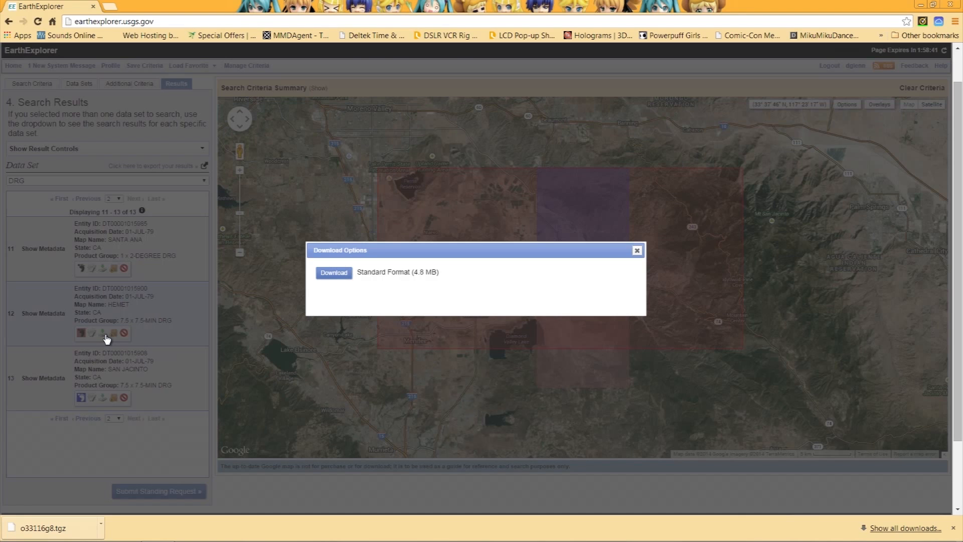
left_click(334, 273)
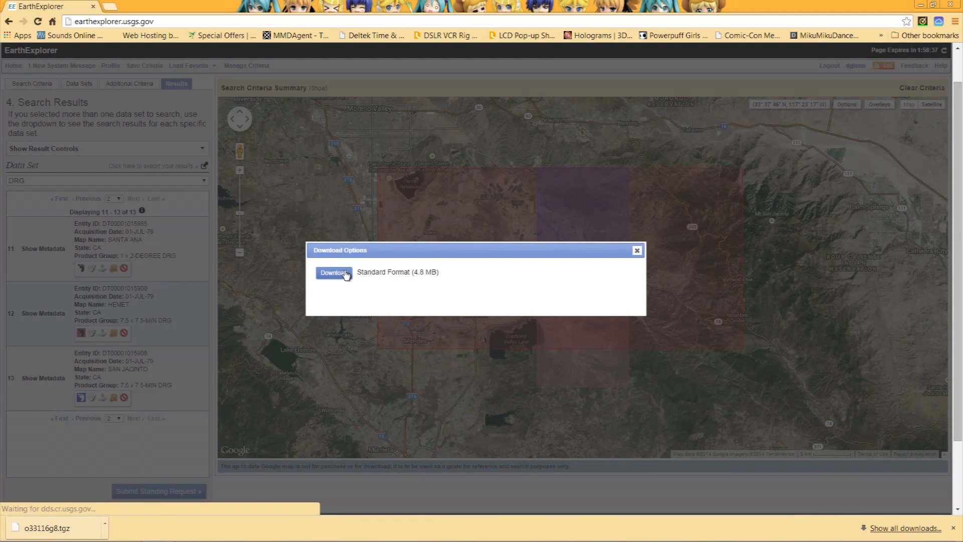